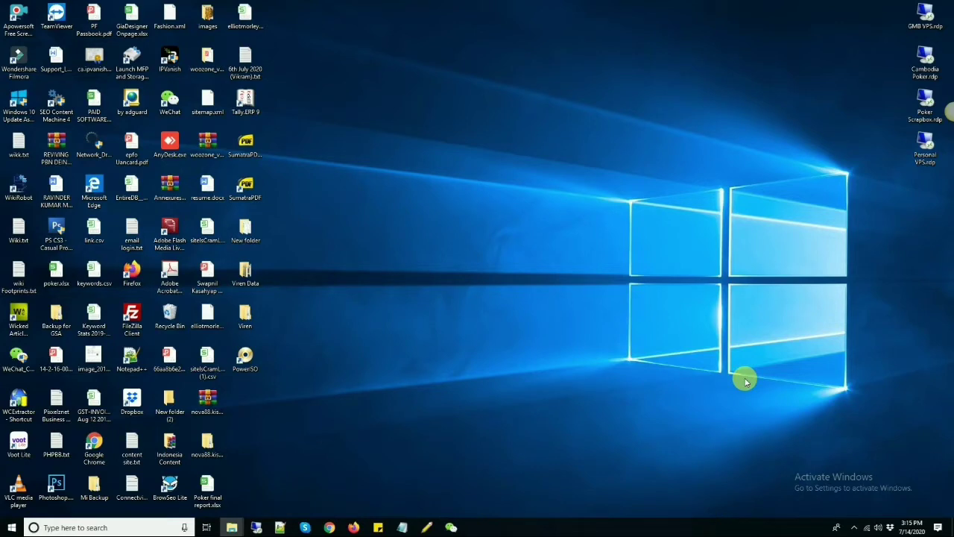
Switch to Chrome, search Google for "software get nto pc" and open the iGet into PC Software Categories result.
click(329, 527)
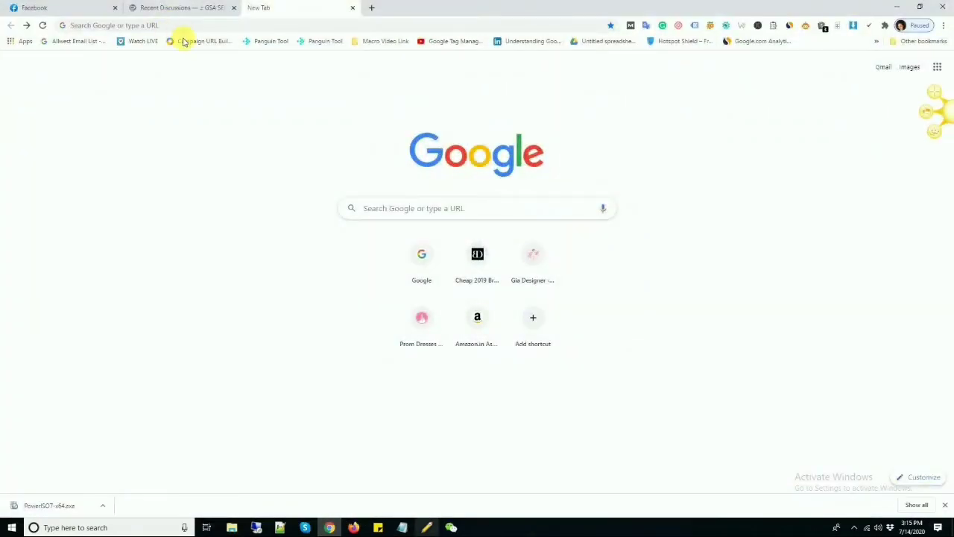
click(154, 26)
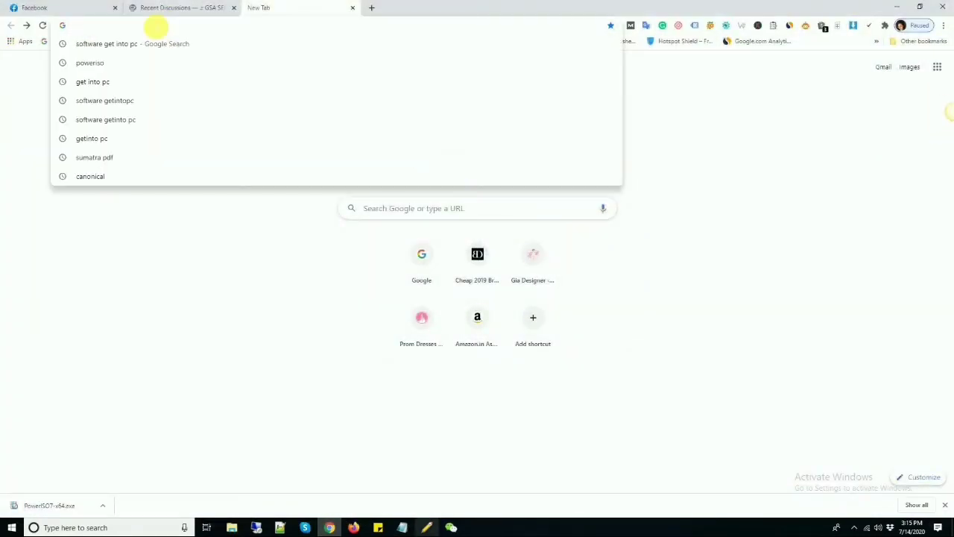
text(software g)
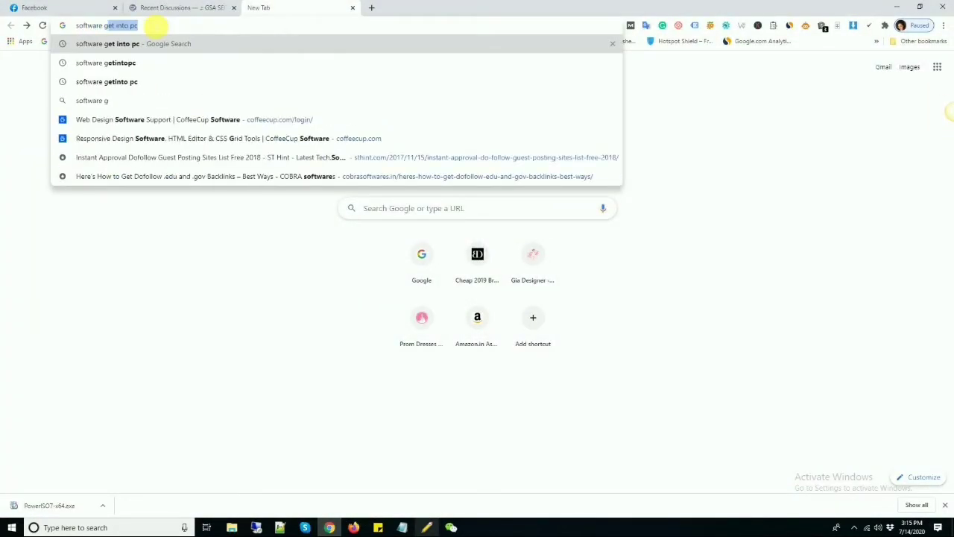
text(et nto)
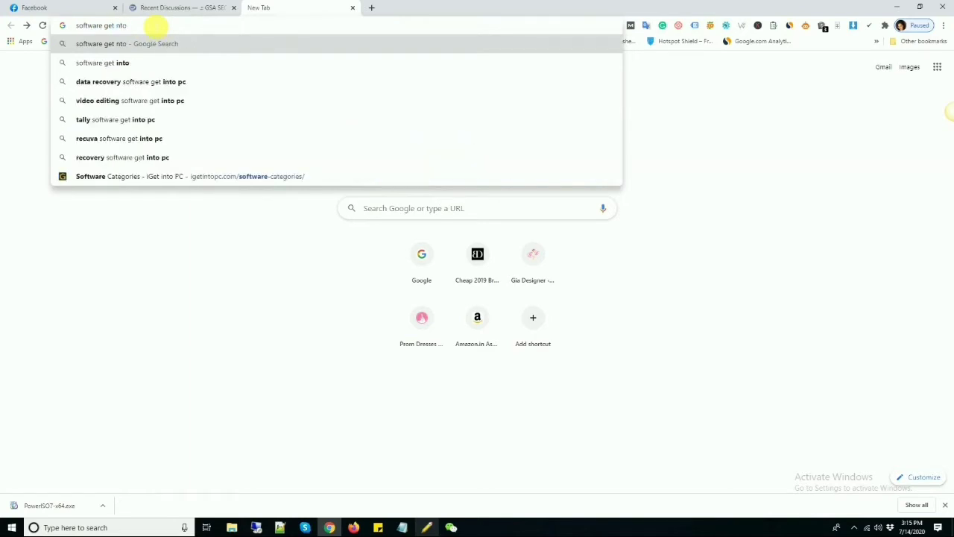
text( pc)
key(Return)
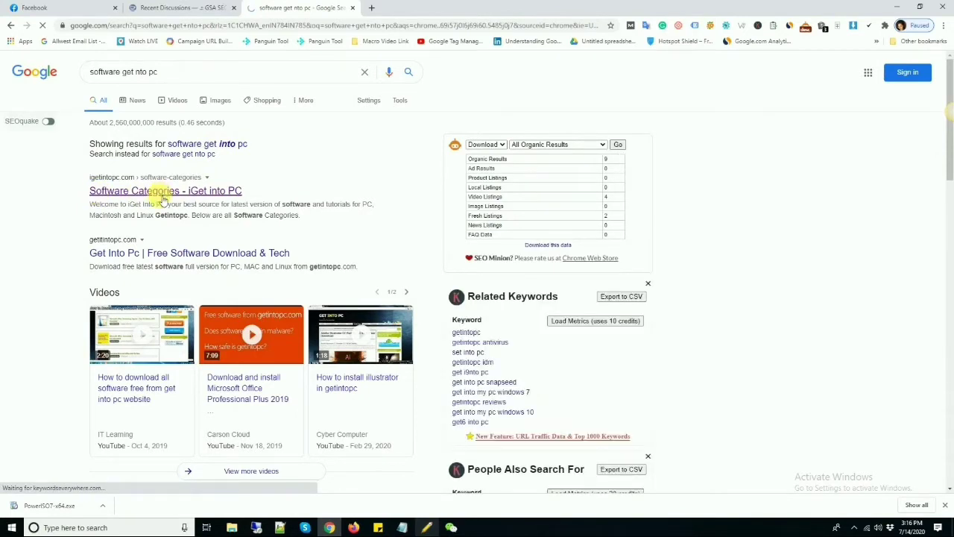
click(146, 198)
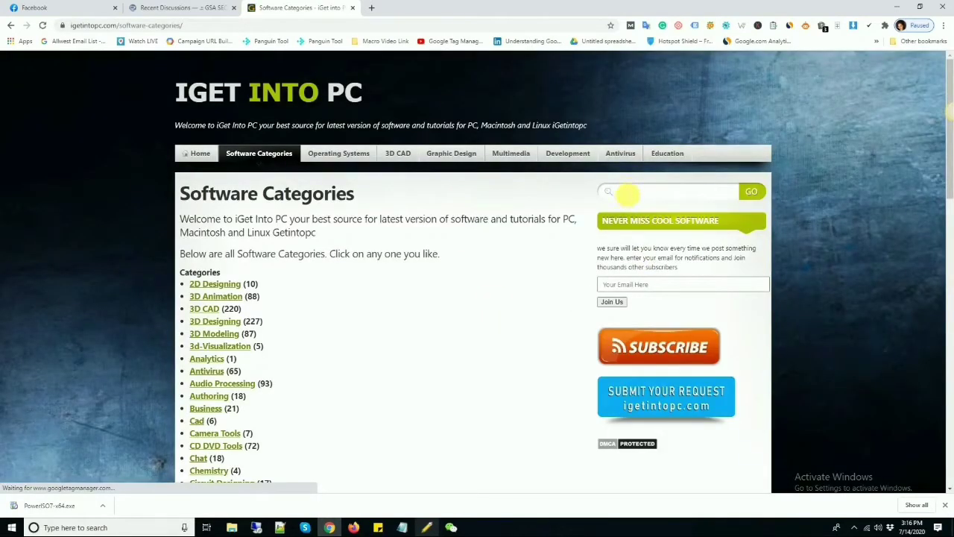
Search the iGet Into PC site for "windows 10".
click(628, 194)
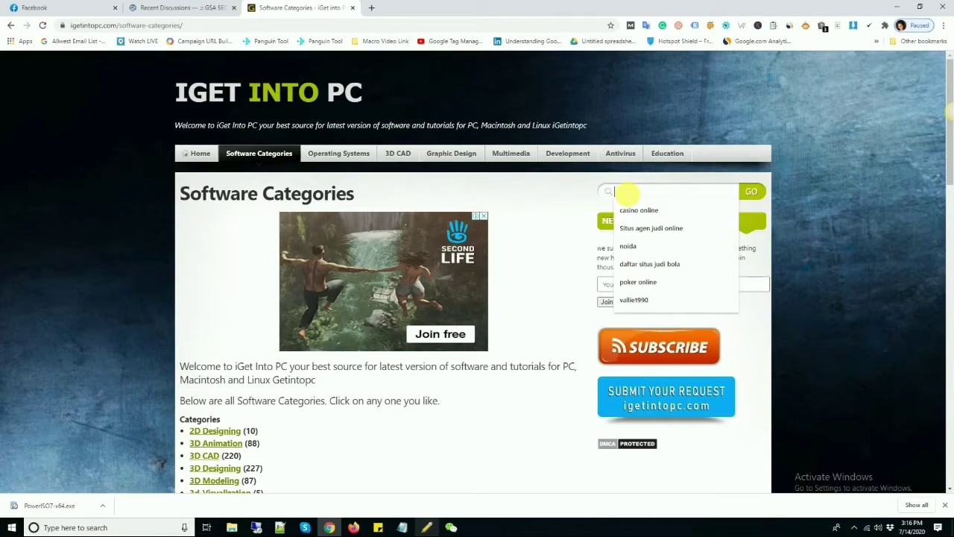
text(win)
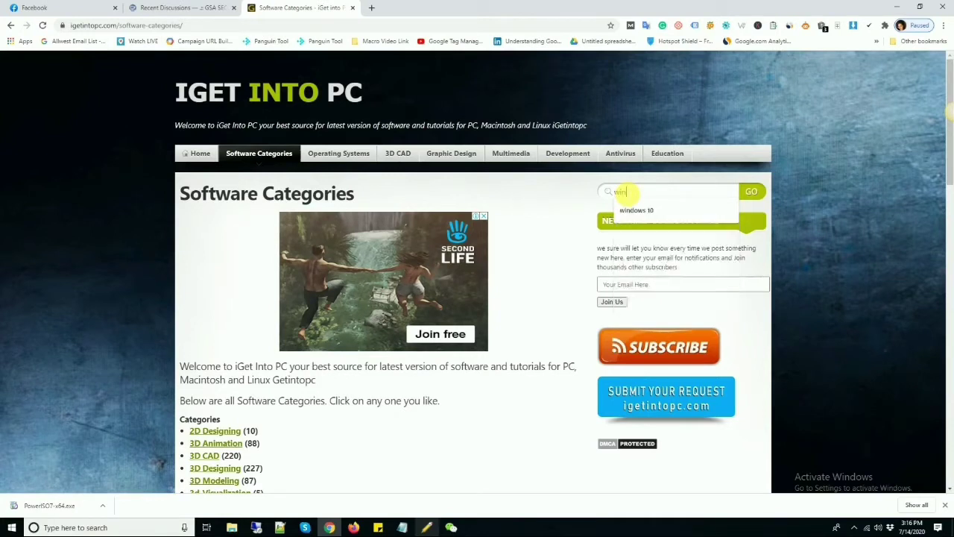
text(down)
key(BackSpace)
key(Down)
key(Escape)
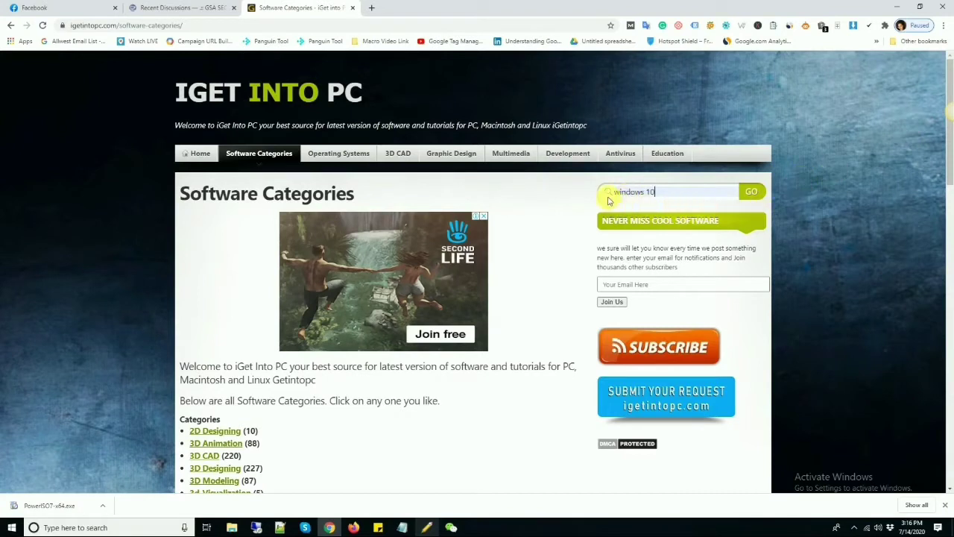
click(752, 192)
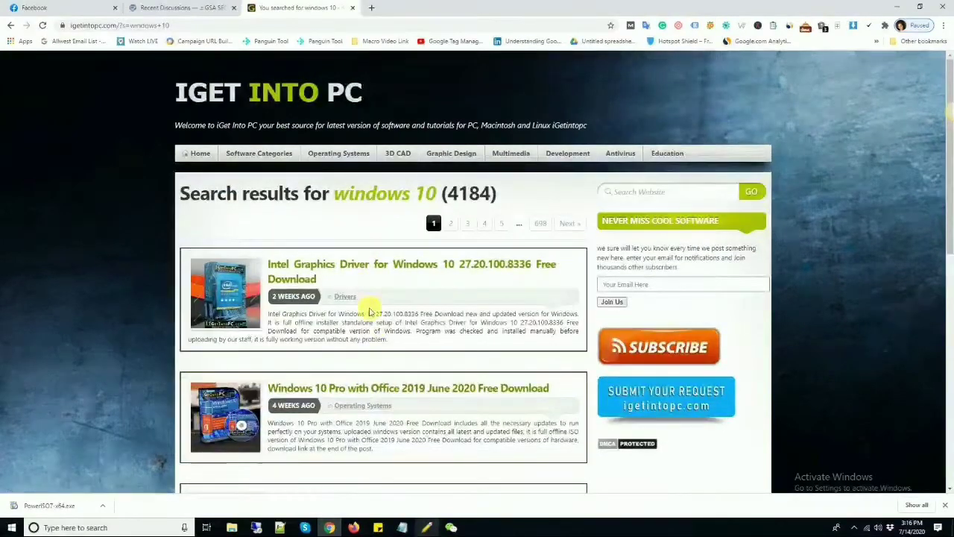
Open the "Windows 10 All in One May 2020 Free Download" post from the search results.
scroll(380, 339, down, 3)
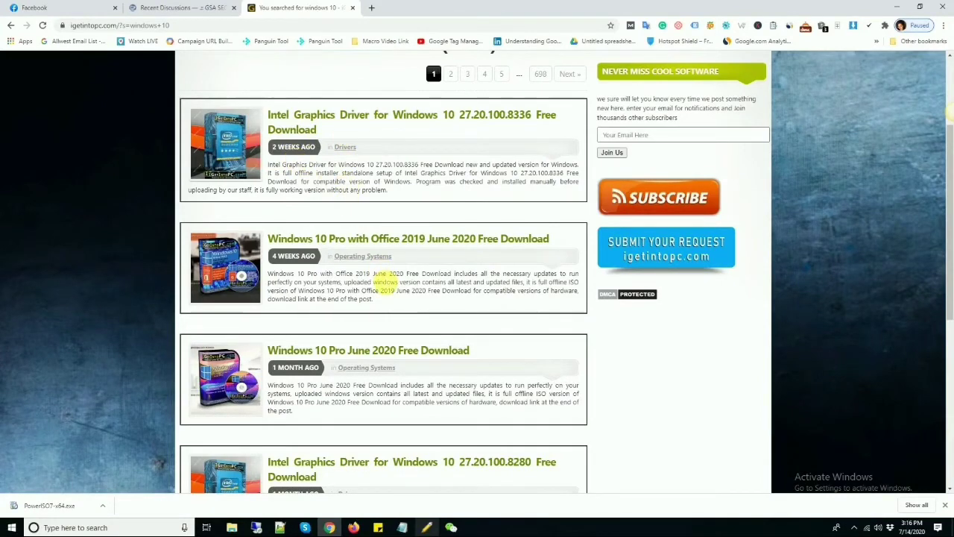
scroll(385, 283, down, 3)
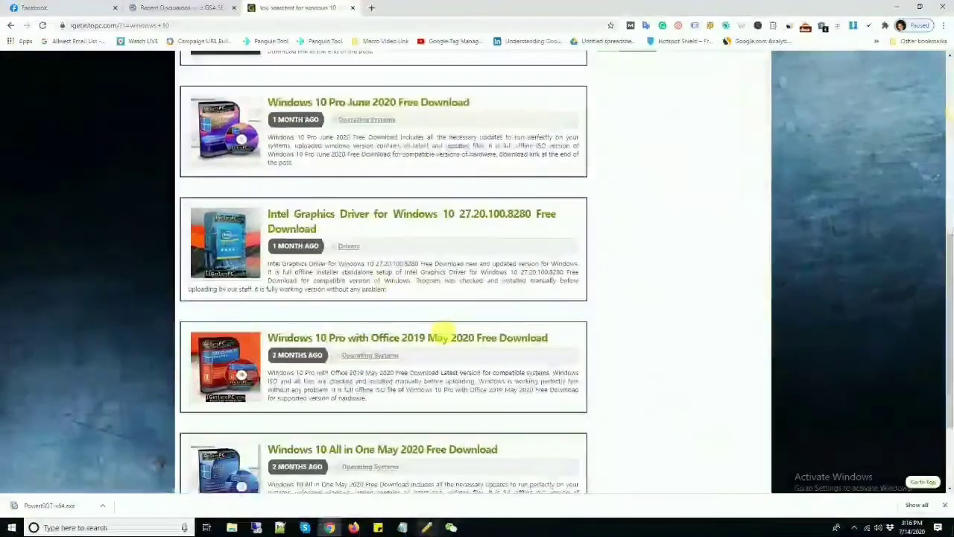
scroll(373, 392, down, 1)
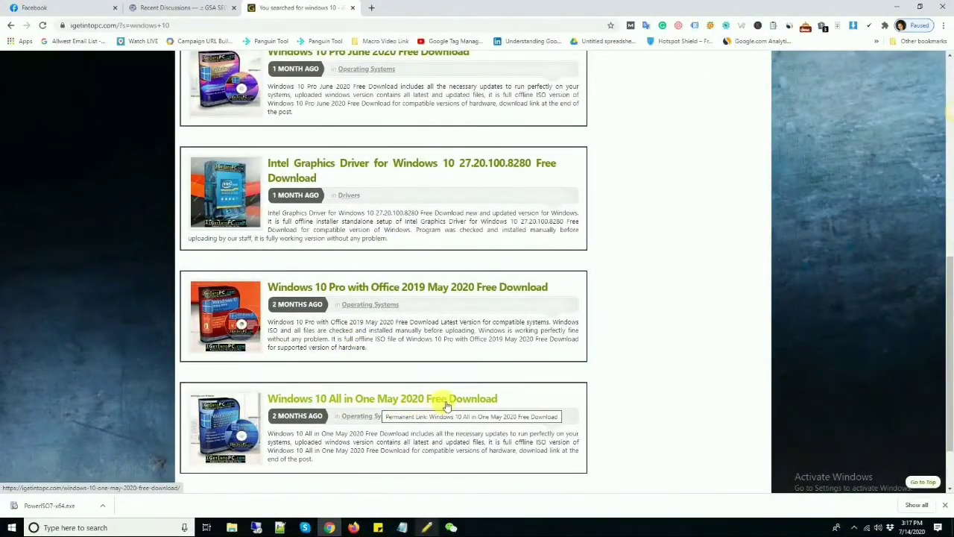
click(316, 405)
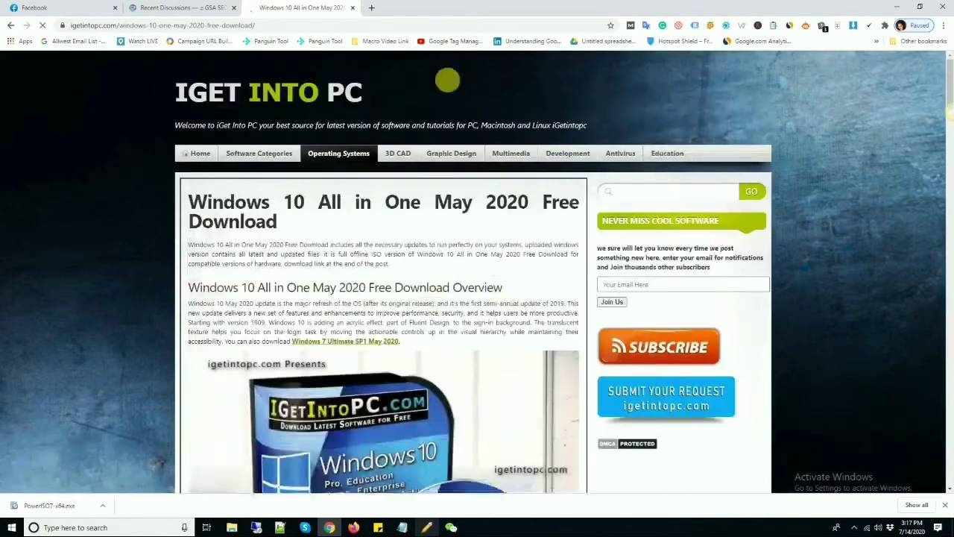
Examine the post's technical setup details, including the download file size, and locate the Download Now link.
scroll(420, 292, down, 10)
scroll(417, 299, down, 15)
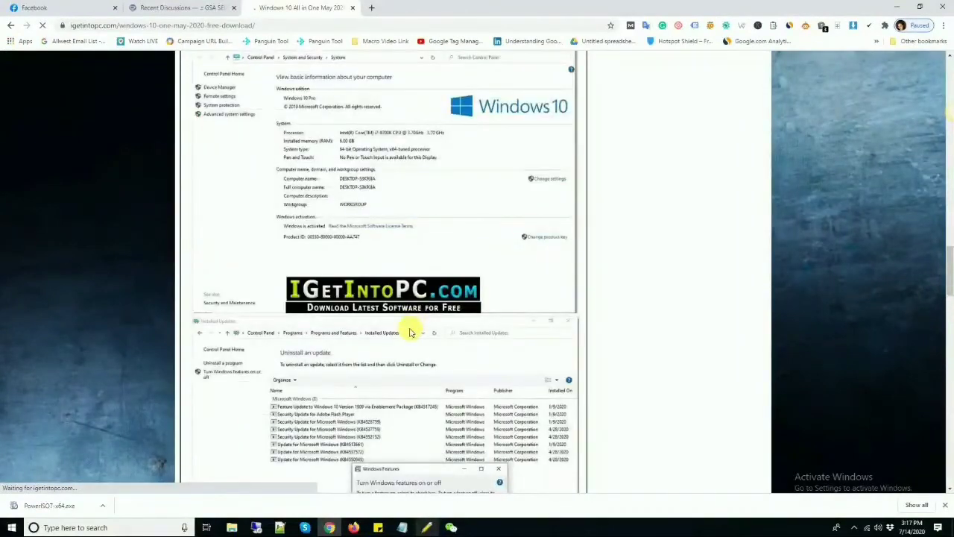
scroll(414, 313, down, 12)
scroll(406, 314, down, 15)
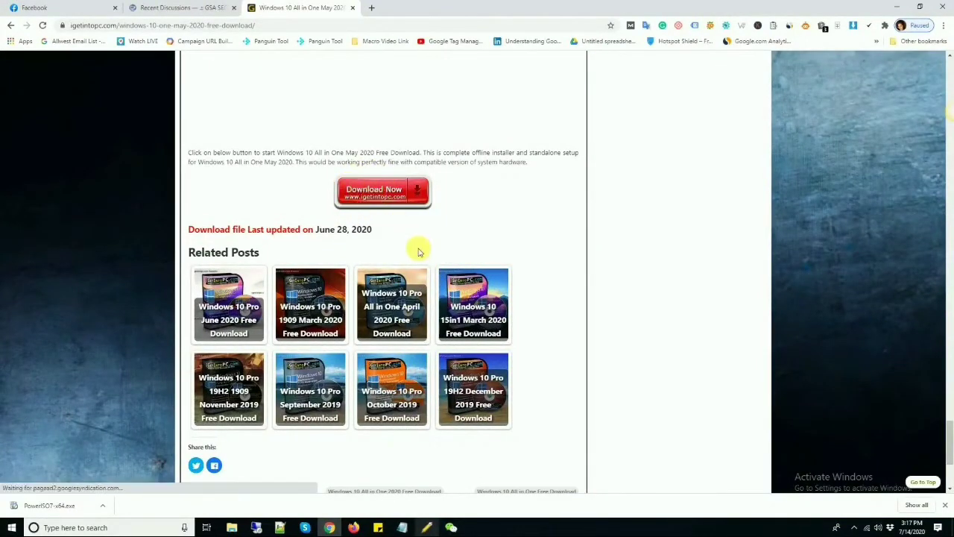
scroll(418, 250, up, 6)
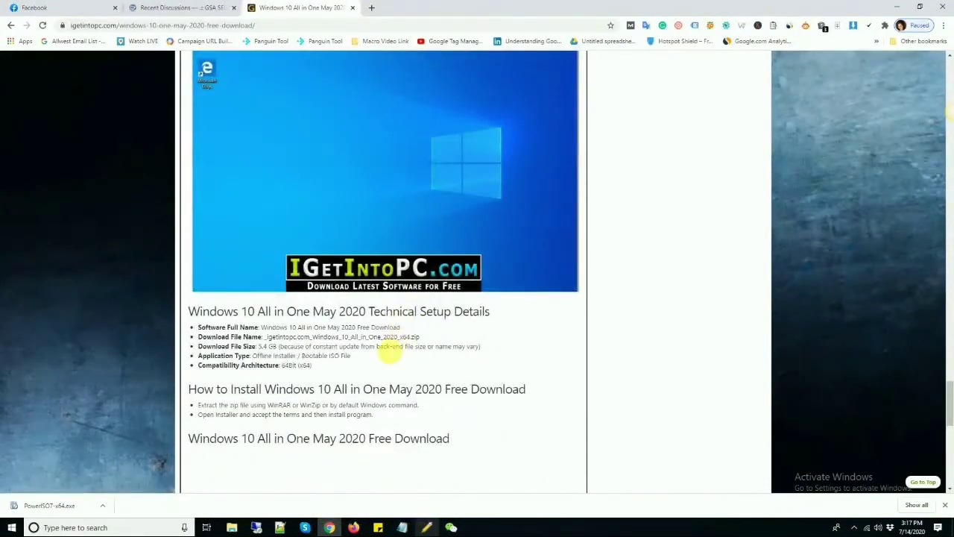
drag(246, 347, 293, 347)
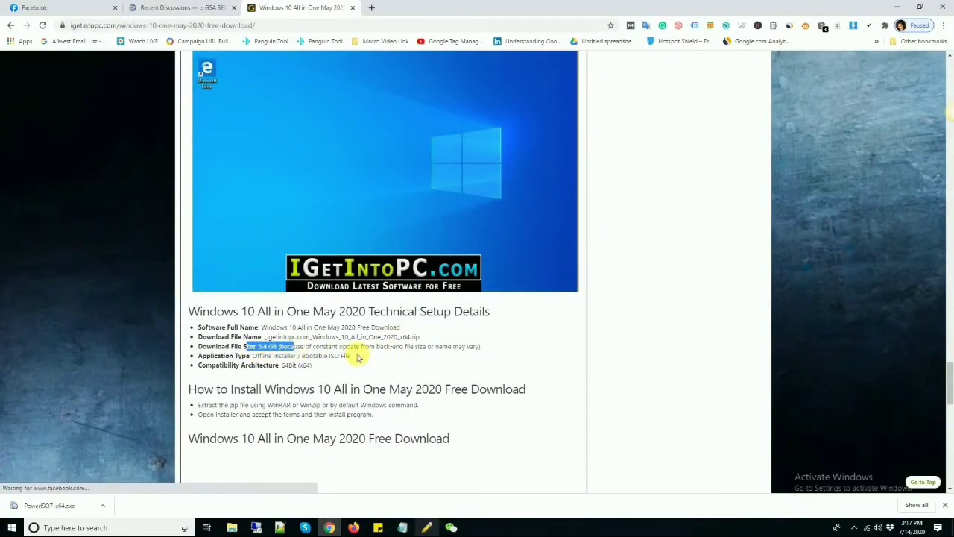
scroll(360, 356, down, 2)
scroll(363, 359, down, 2)
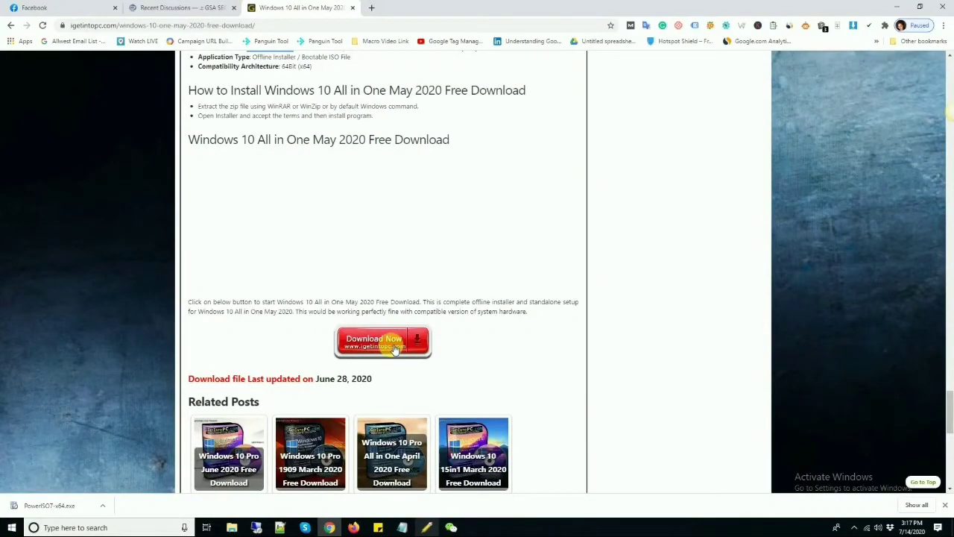
Minimise the browser and check the Downloads folder in File Explorer for the Windows 10 ISO and the PowerISO installer.
click(897, 7)
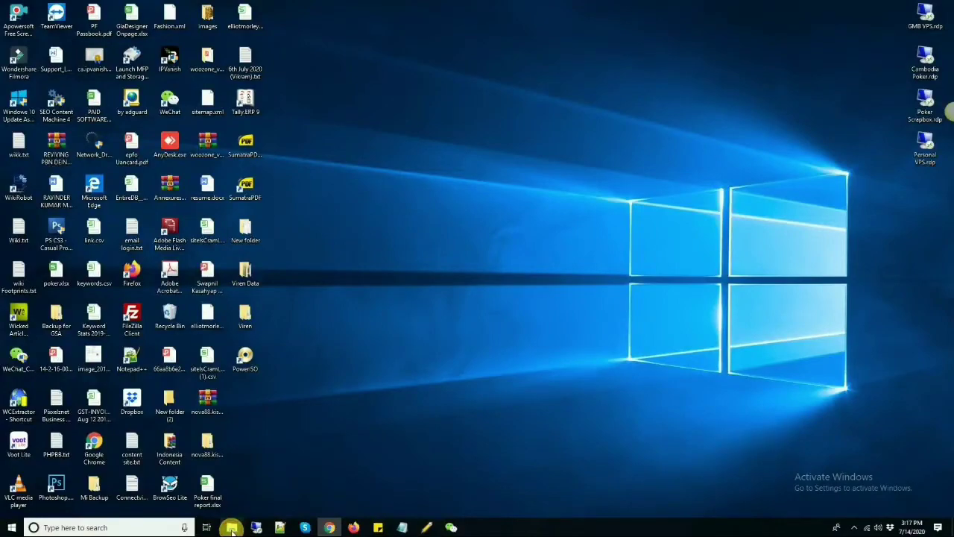
mouse_move(232, 529)
click(187, 477)
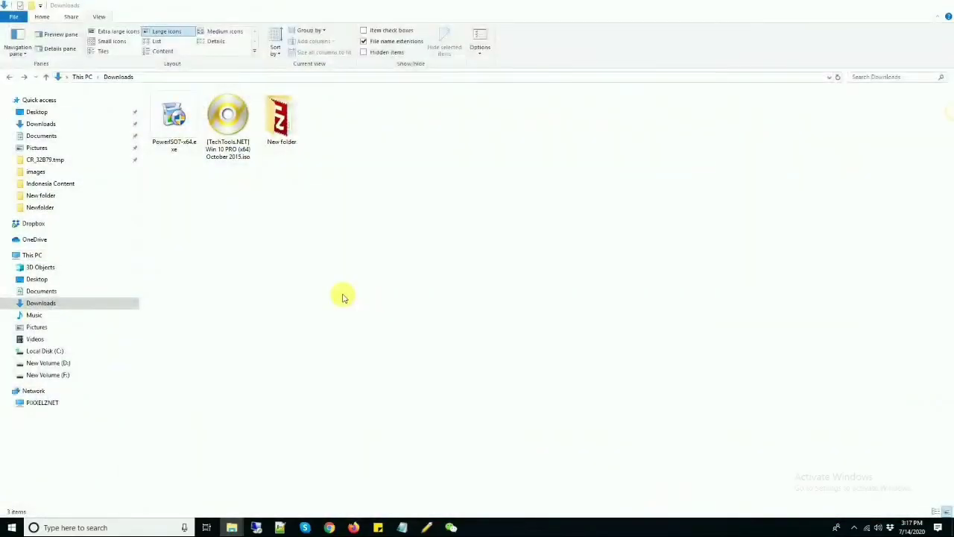
click(225, 151)
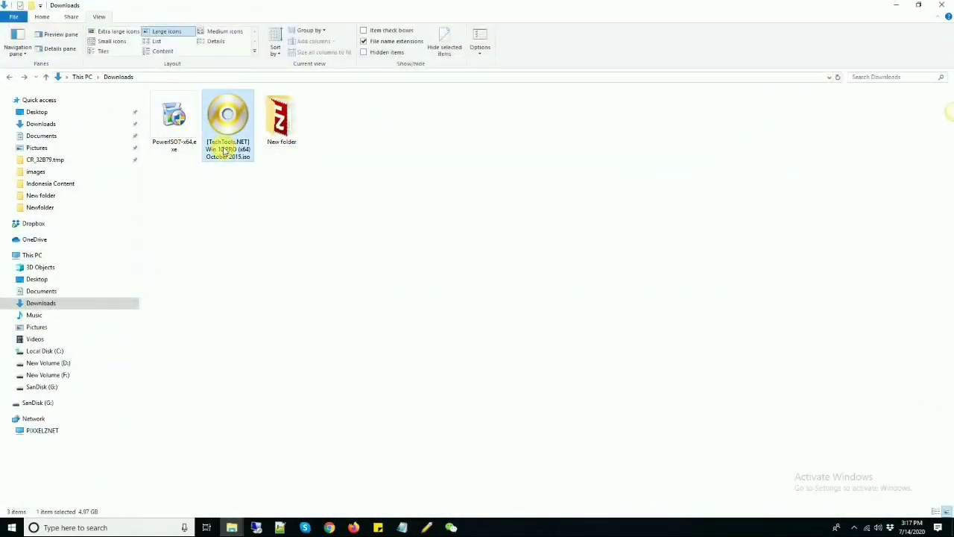
click(241, 200)
click(170, 137)
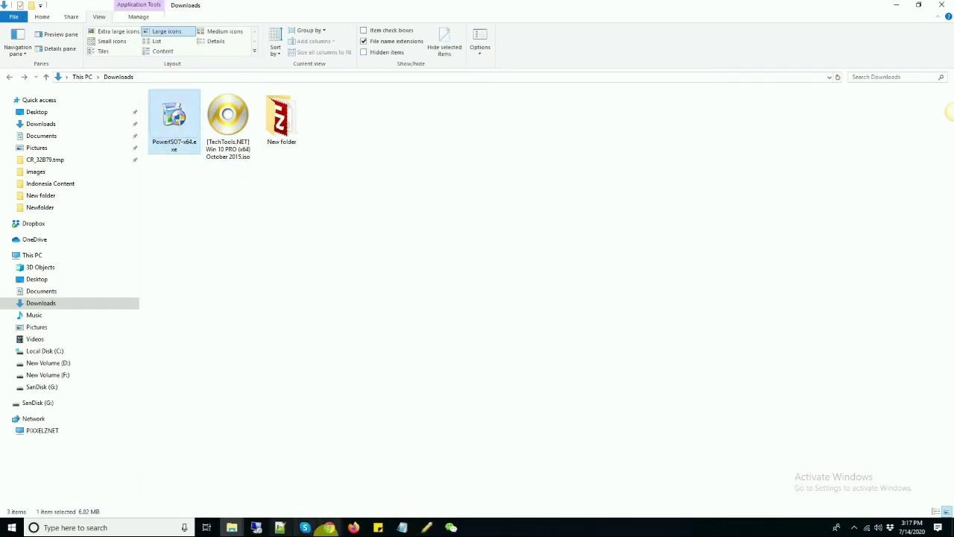
Return to Chrome, search for "poweriso" in a new tab and open the Download page on poweriso.com.
click(329, 528)
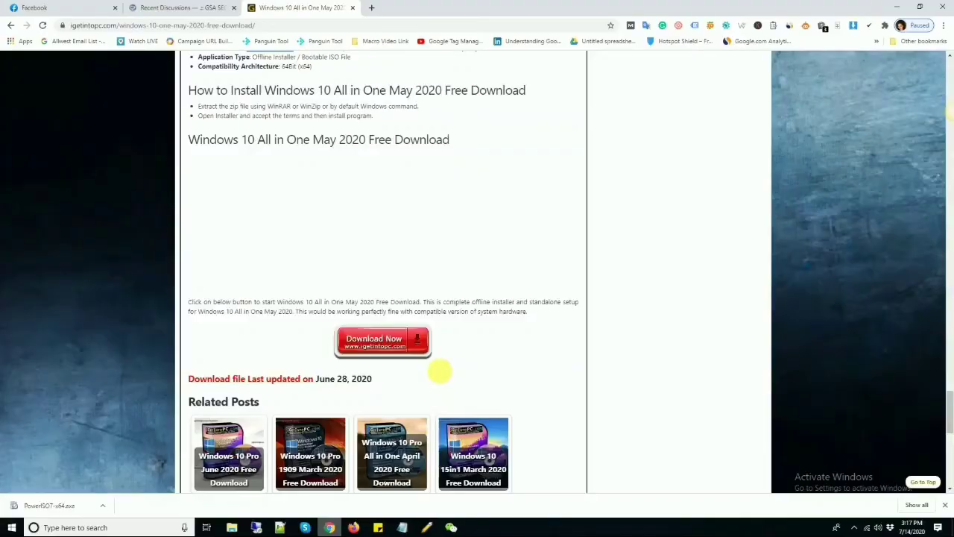
click(373, 9)
click(245, 29)
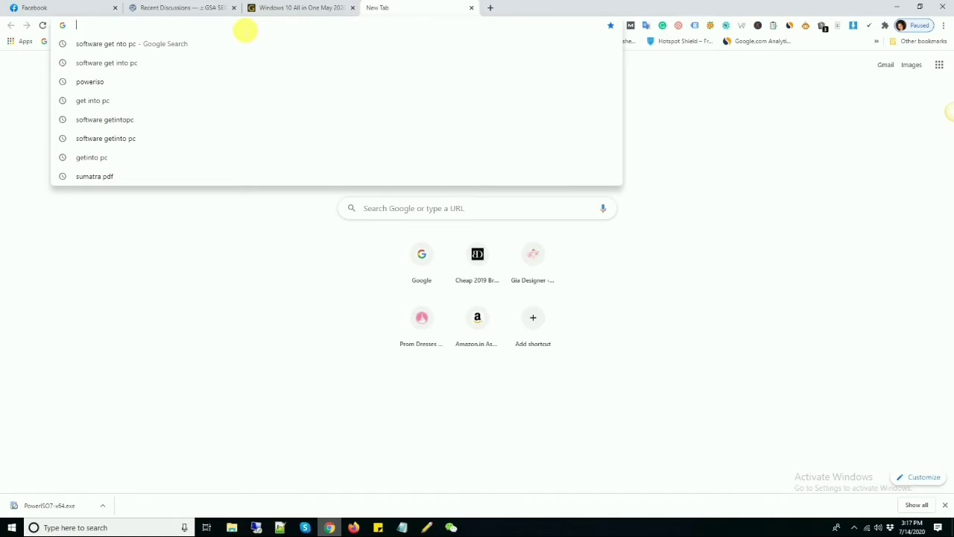
text(power)
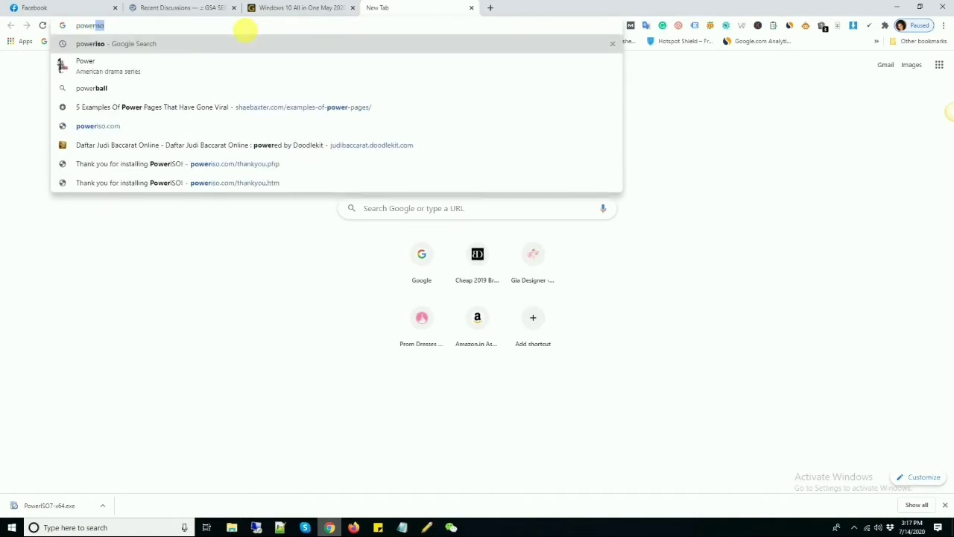
text(iso)
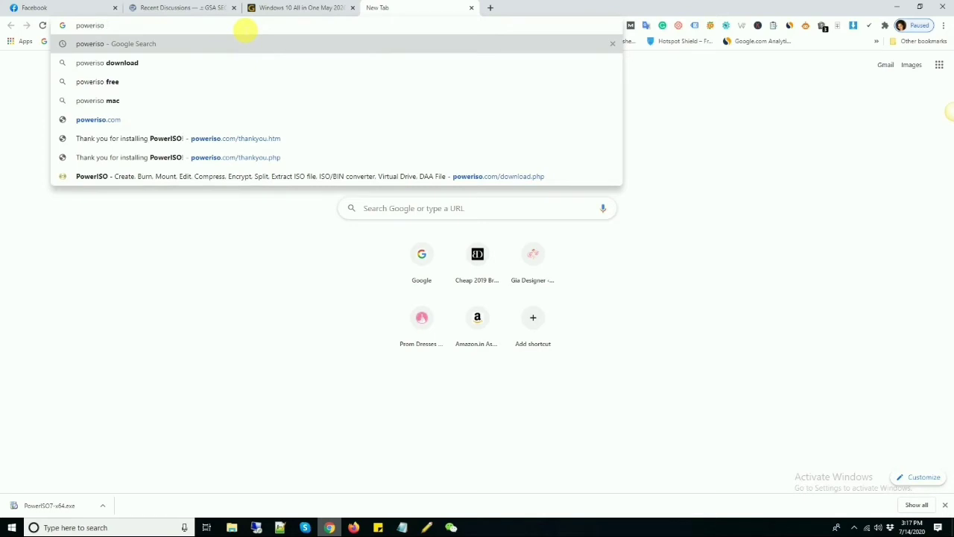
key(Return)
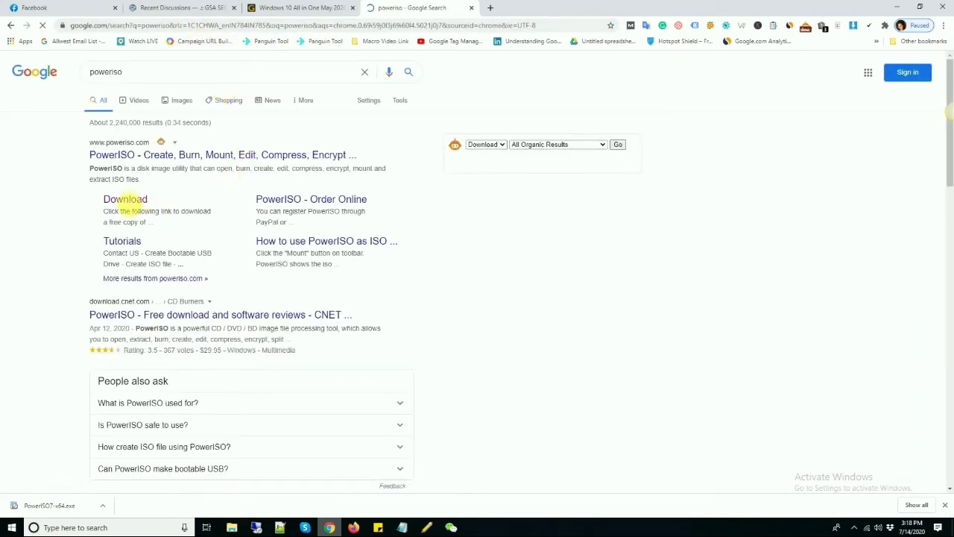
click(123, 202)
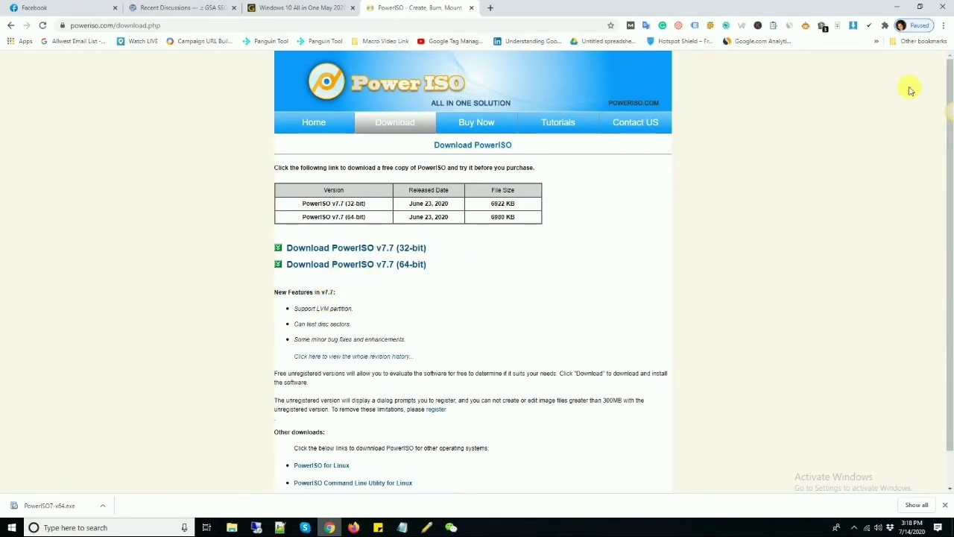
Minimise the browser and the Downloads window, and refresh the desktop.
click(902, 8)
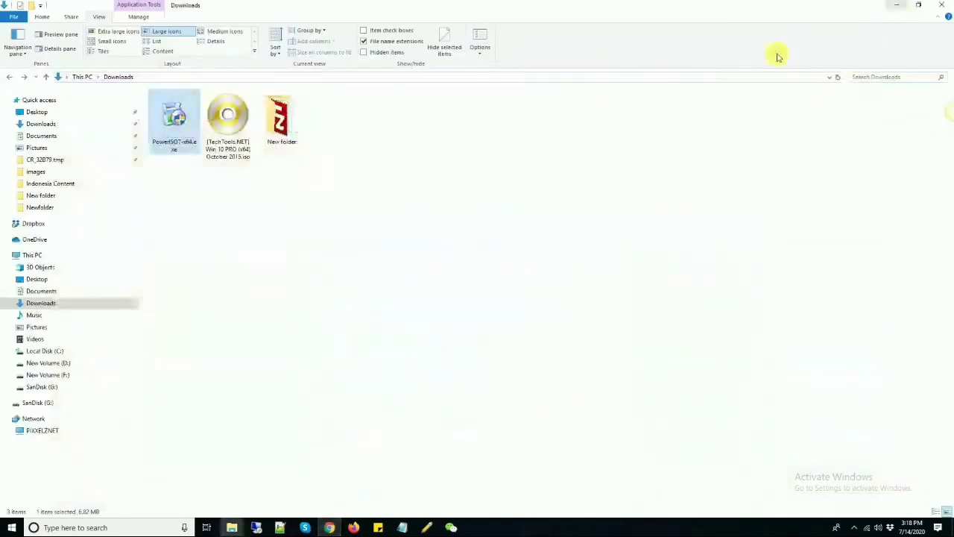
click(893, 5)
right_click(601, 131)
click(631, 158)
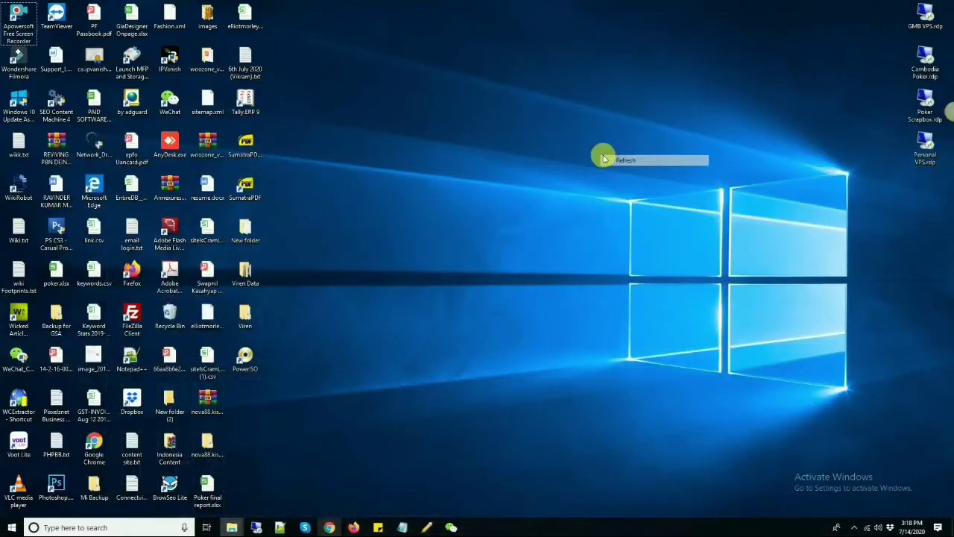
right_click(626, 182)
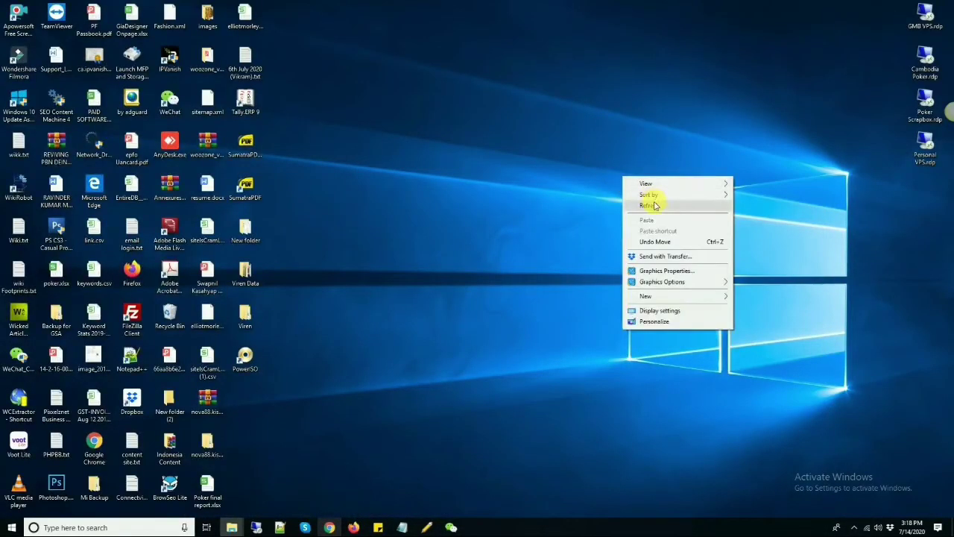
click(657, 199)
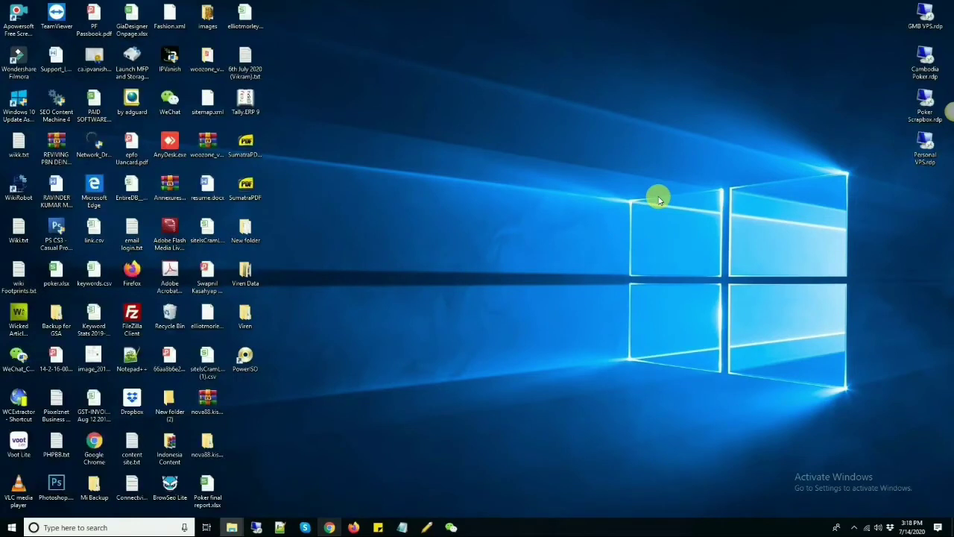
Launch PowerISO from the desktop, dismiss the registration prompt without registering, and reposition the program window.
double_click(250, 366)
double_click(251, 364)
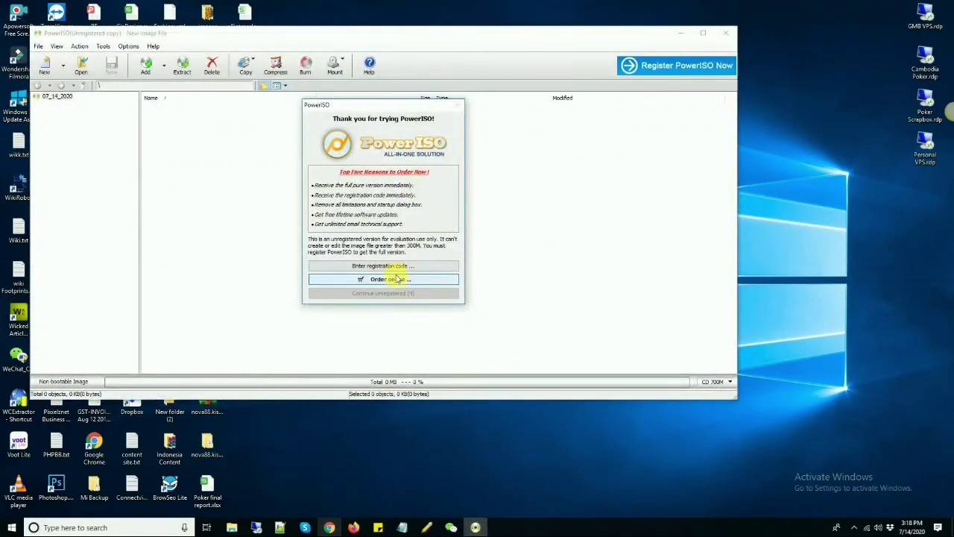
click(394, 267)
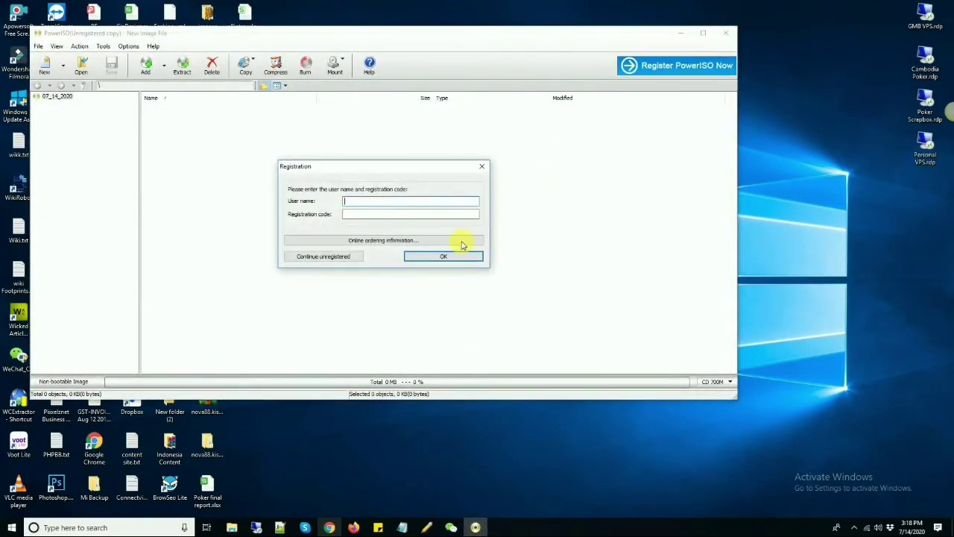
click(481, 166)
drag(452, 38, 526, 43)
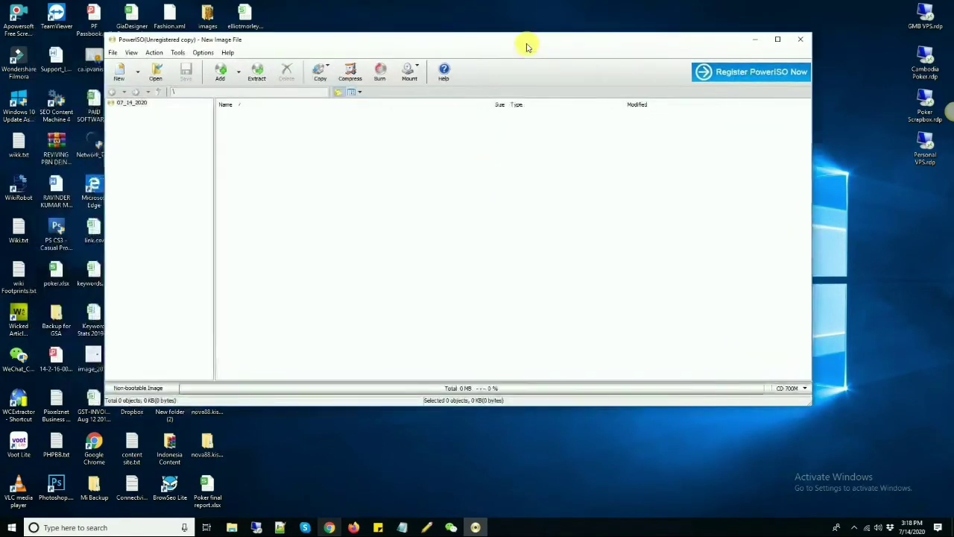
Start Create bootable USB drive, agree to run PowerISO as administrator, and dismiss the registration prompt.
click(177, 54)
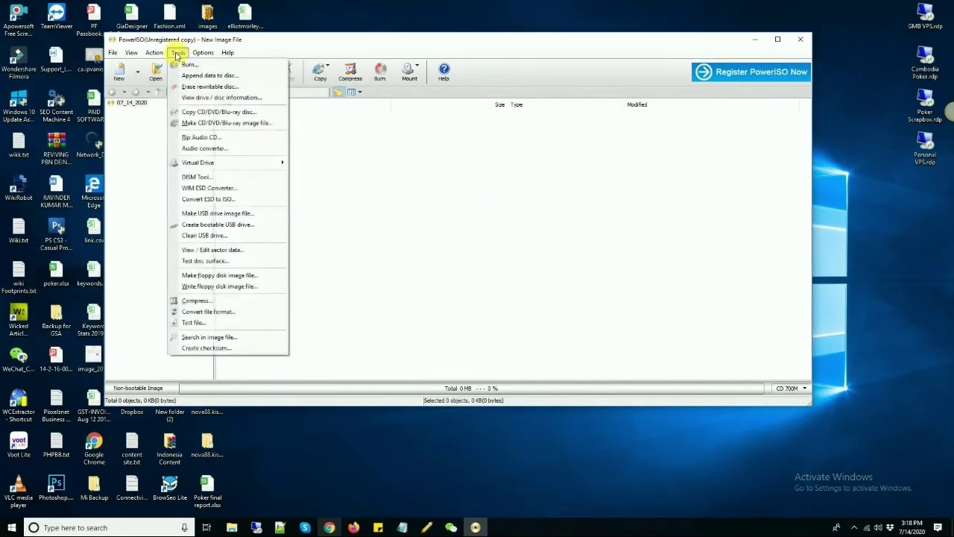
click(210, 225)
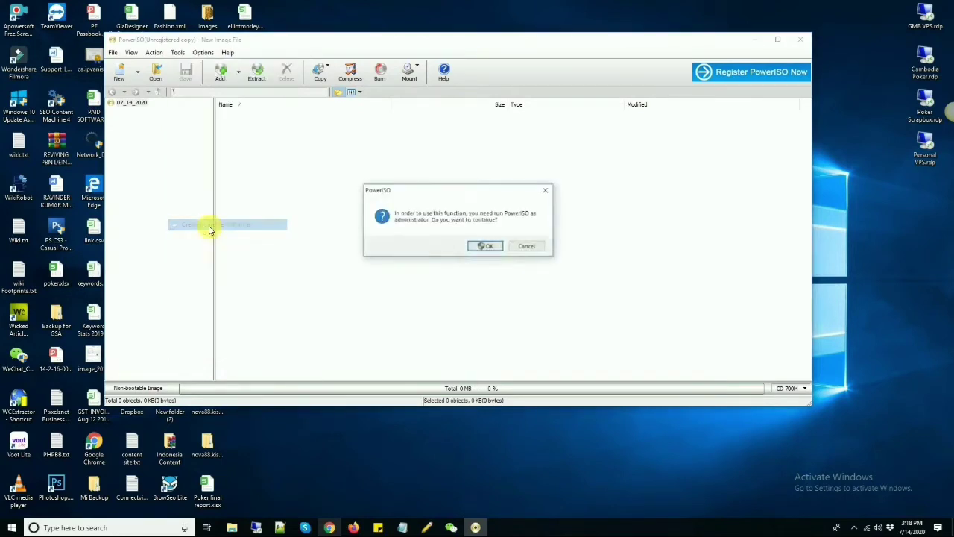
click(486, 247)
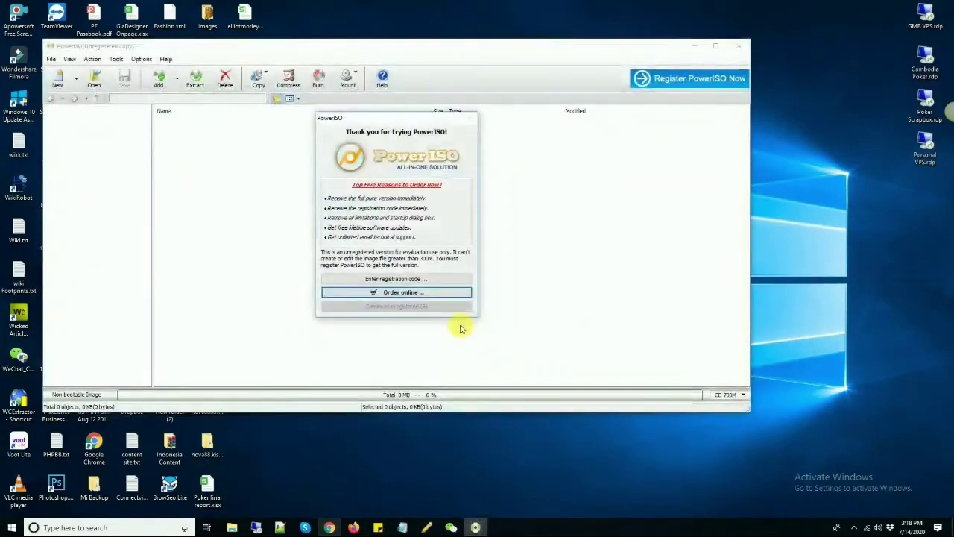
click(414, 279)
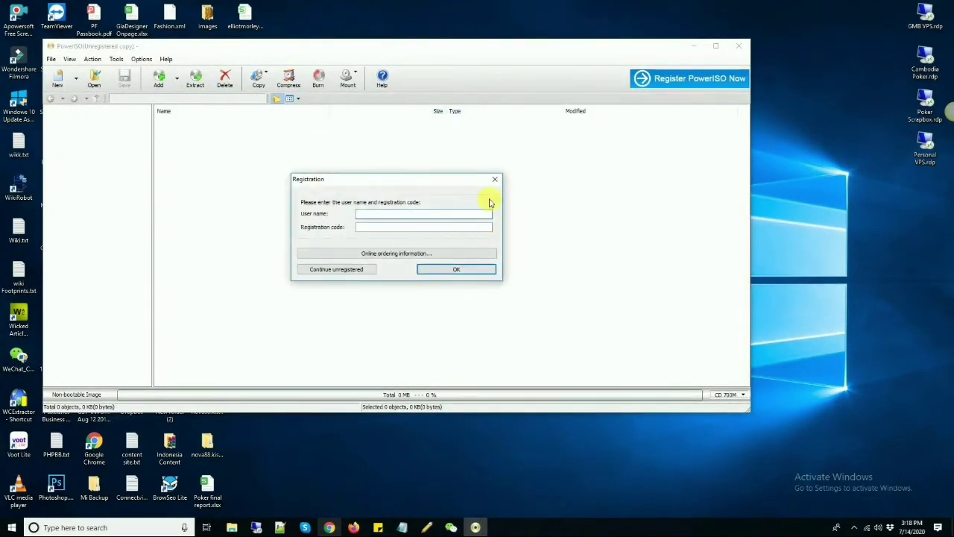
click(495, 180)
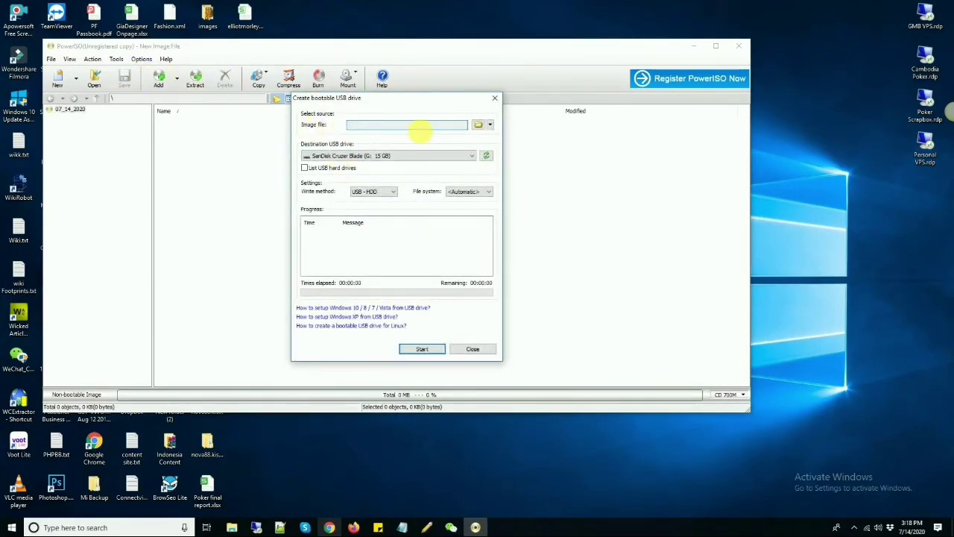
Load [TechTools.NET] Win 10 PRO (x64) October 2015.iso from the Downloads folder as the source image file.
click(478, 127)
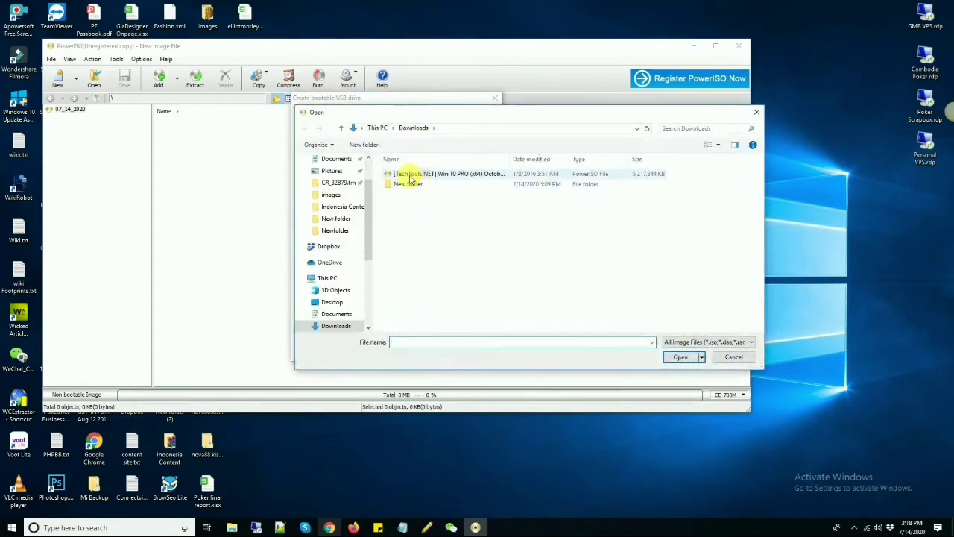
click(410, 176)
click(691, 356)
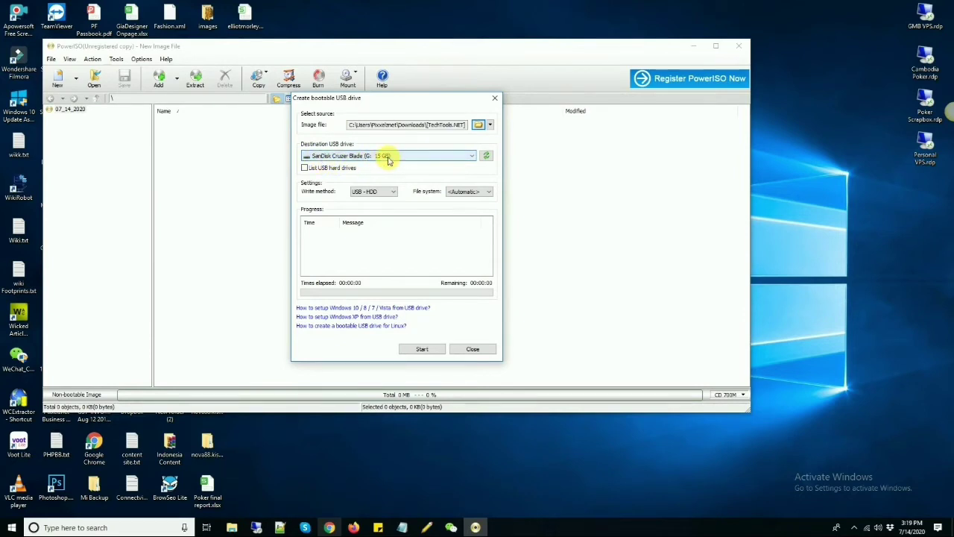
Select SanDisk Cruzer Blade (G: 15 GB) as the destination USB drive and start writing, agreeing to overwrite its data.
click(472, 156)
click(350, 166)
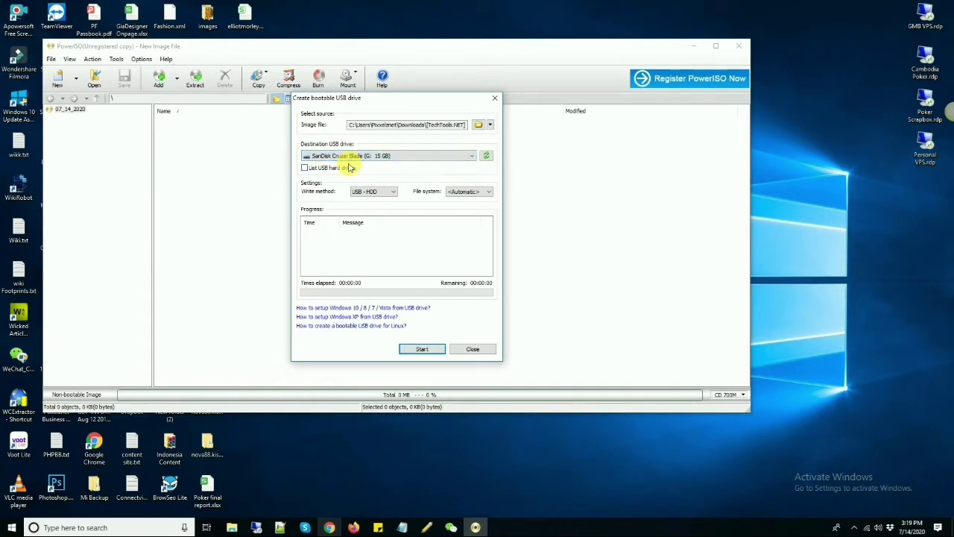
click(422, 349)
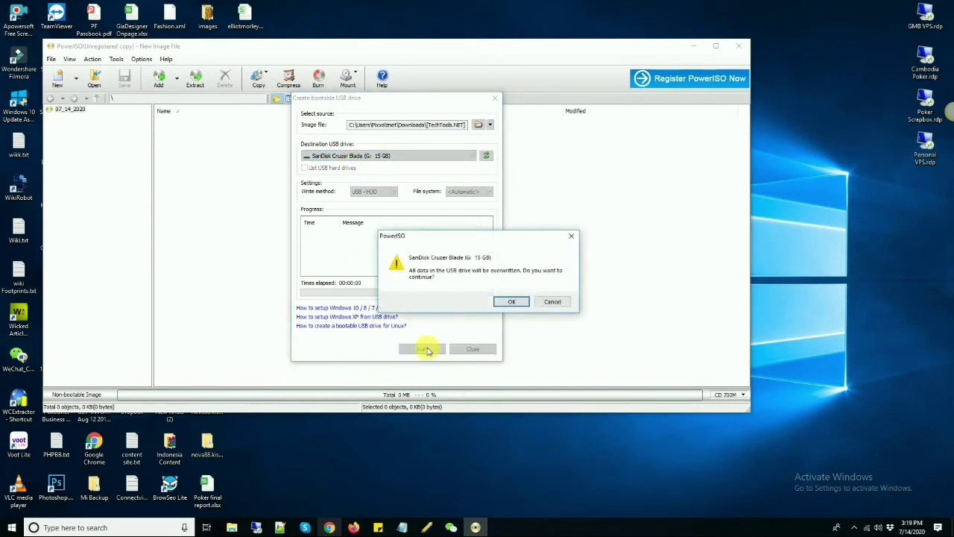
click(515, 303)
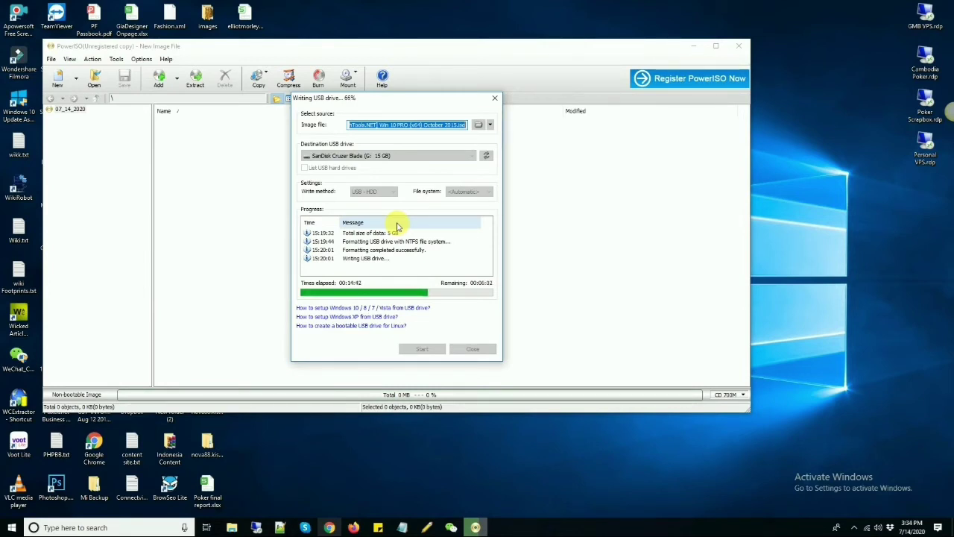
Wait for the USB drive writing to finish, acknowledge it, and close the bootable USB dialog and PowerISO.
click(837, 507)
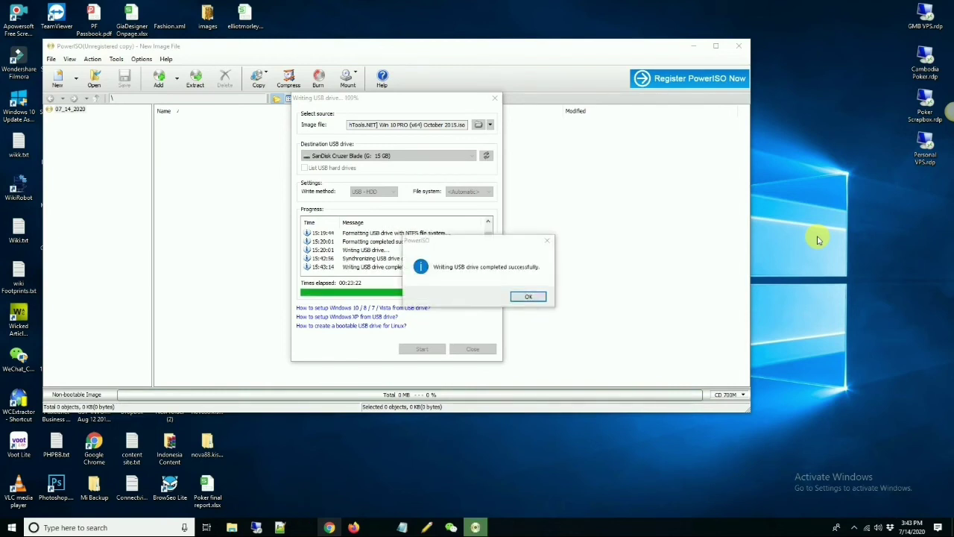
click(527, 298)
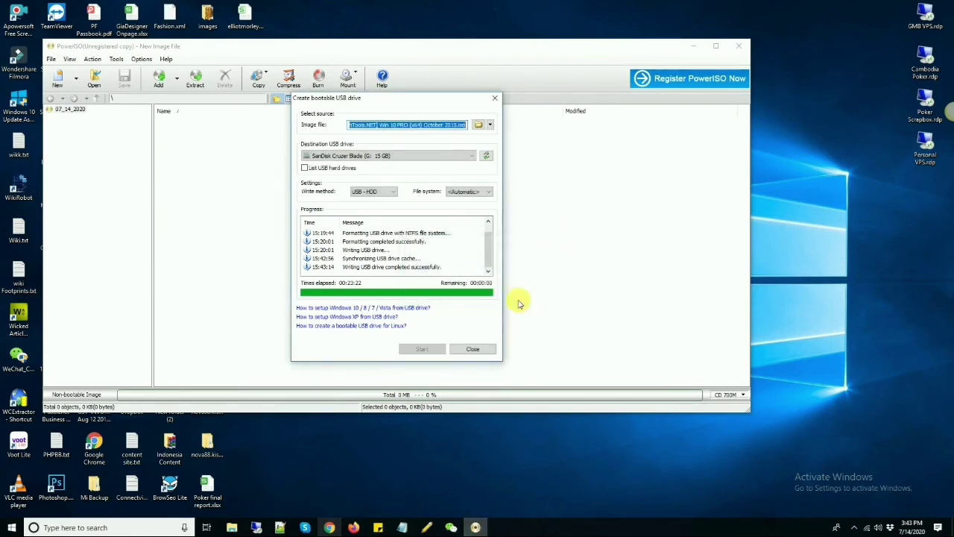
click(481, 349)
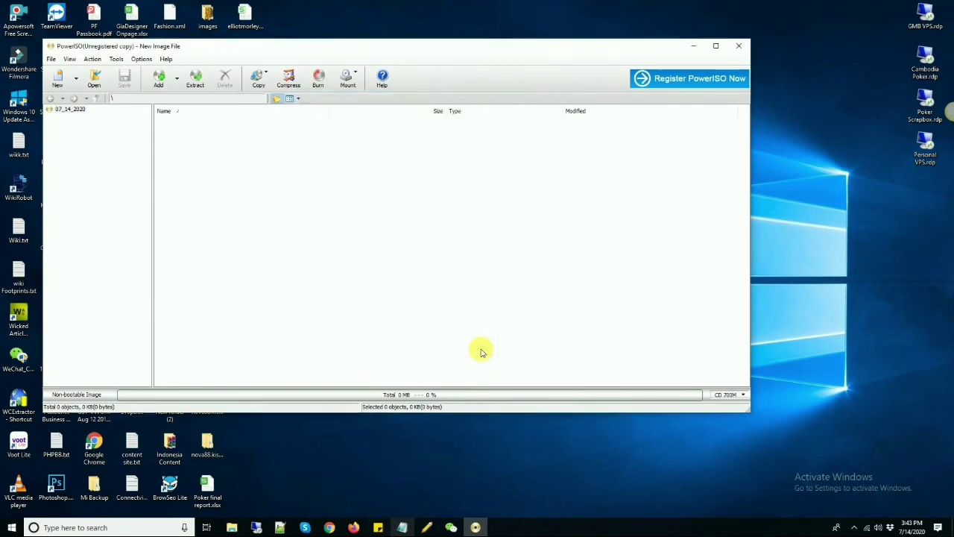
click(738, 47)
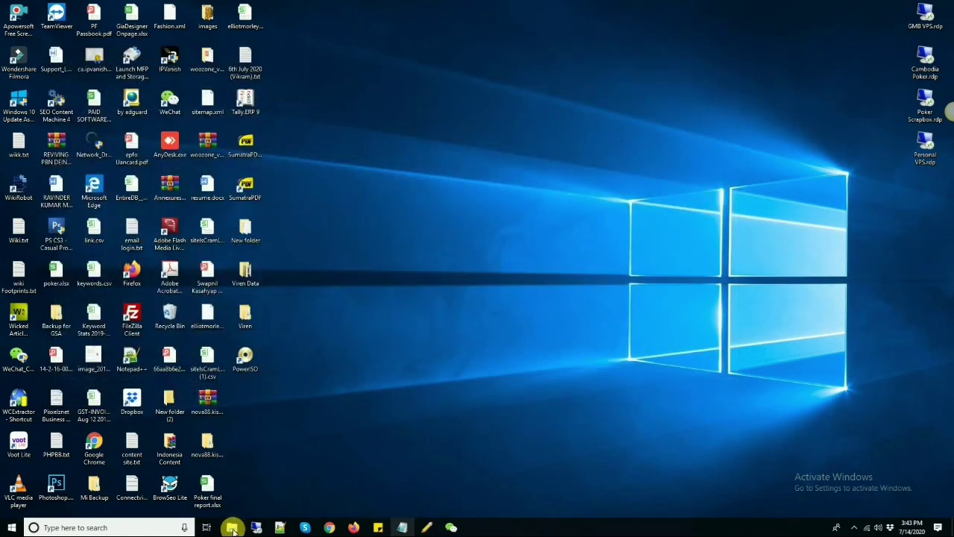
Open the WIN10_64_MULTI5_OCTOBER (G:) drive in File Explorer to check its setup files, and return to the desktop.
mouse_move(235, 528)
click(276, 469)
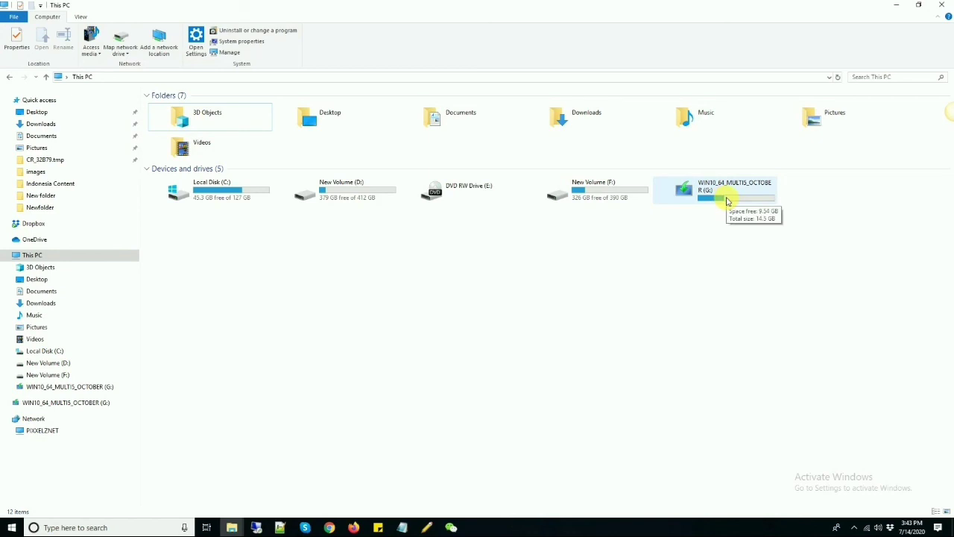
click(714, 203)
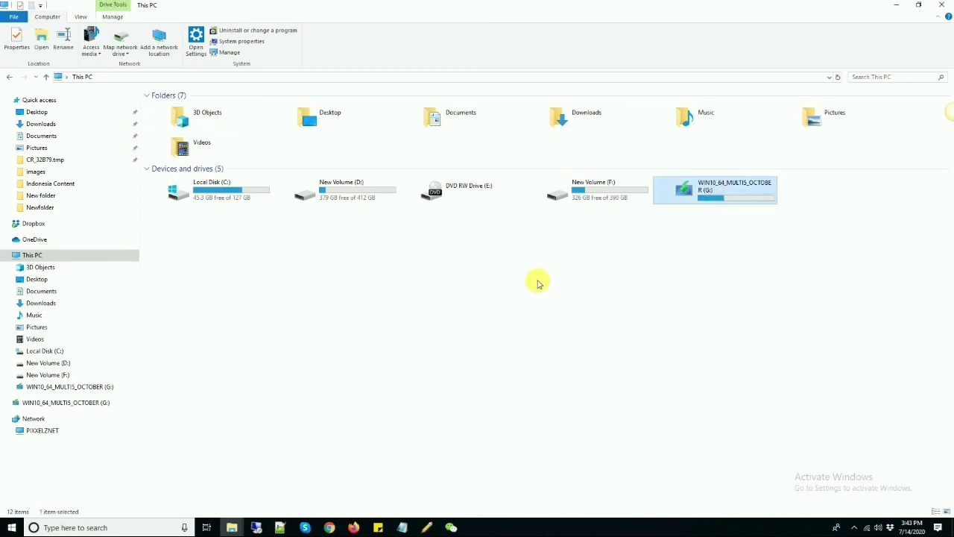
key(Return)
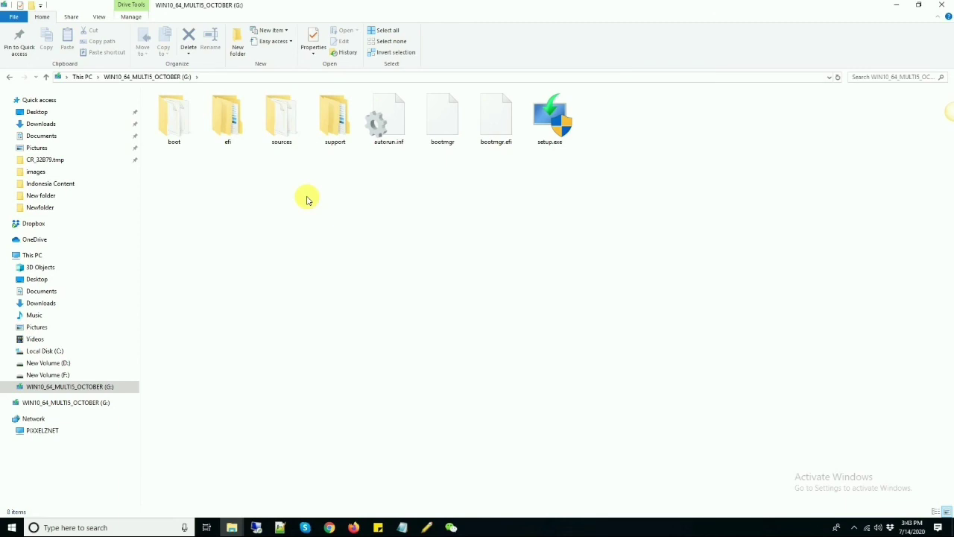
right_click(591, 149)
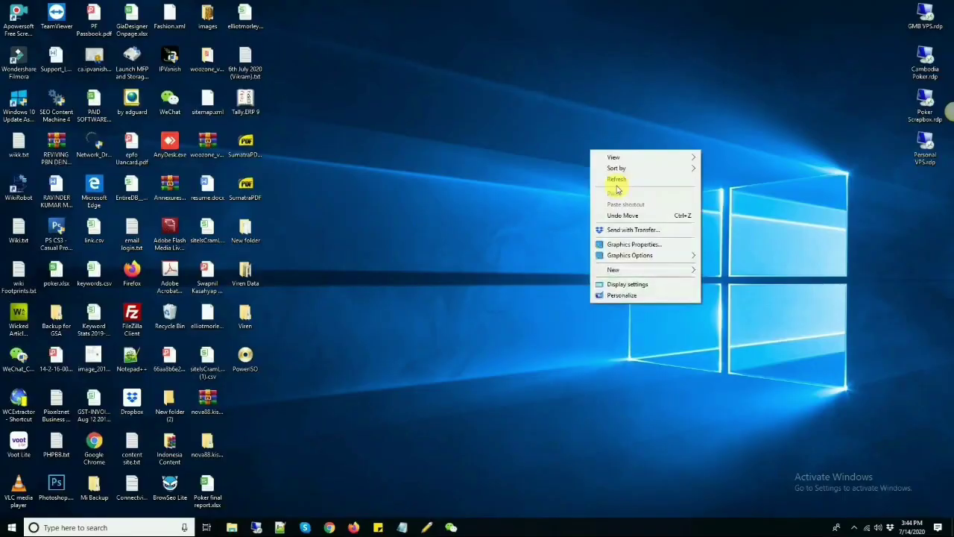
click(780, 206)
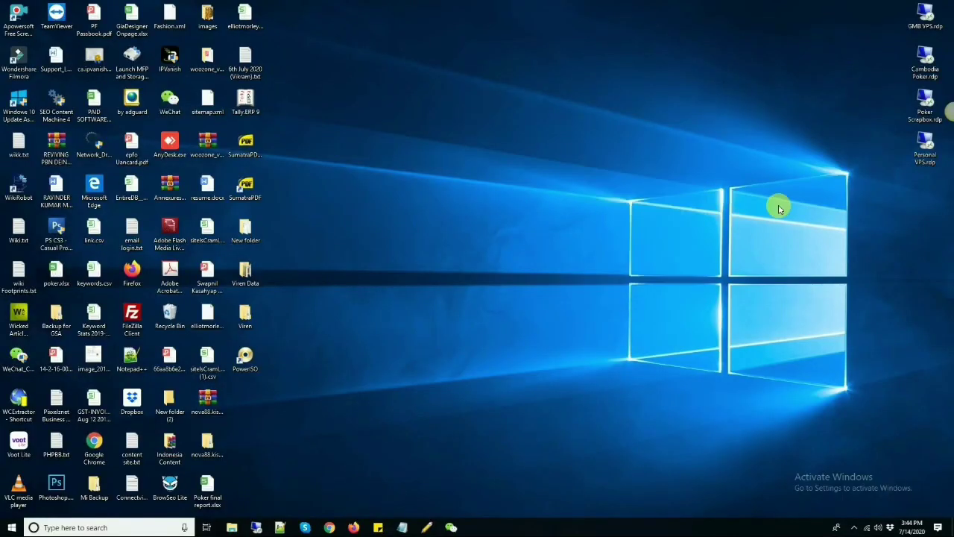